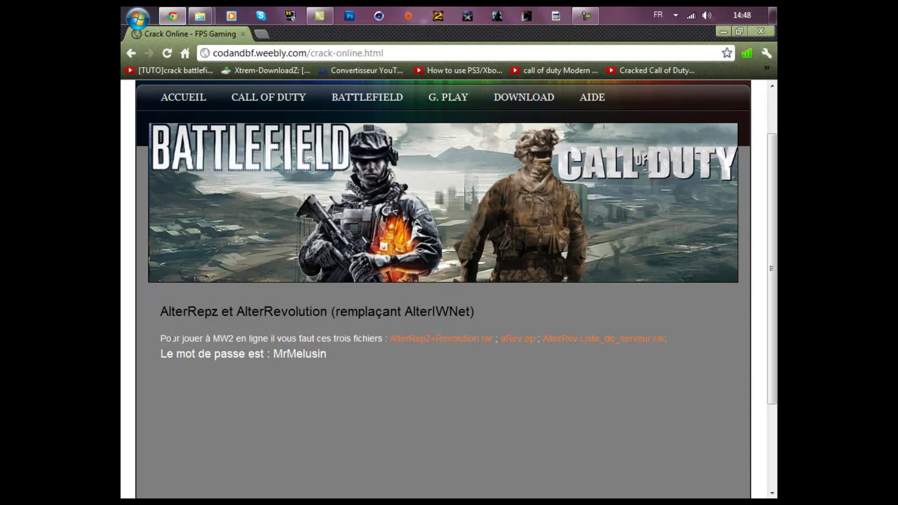
- Open the download page of the AlterRepZ+Revolution.rar file and dismiss the translation offer
scroll(295, 236, "up", 2)
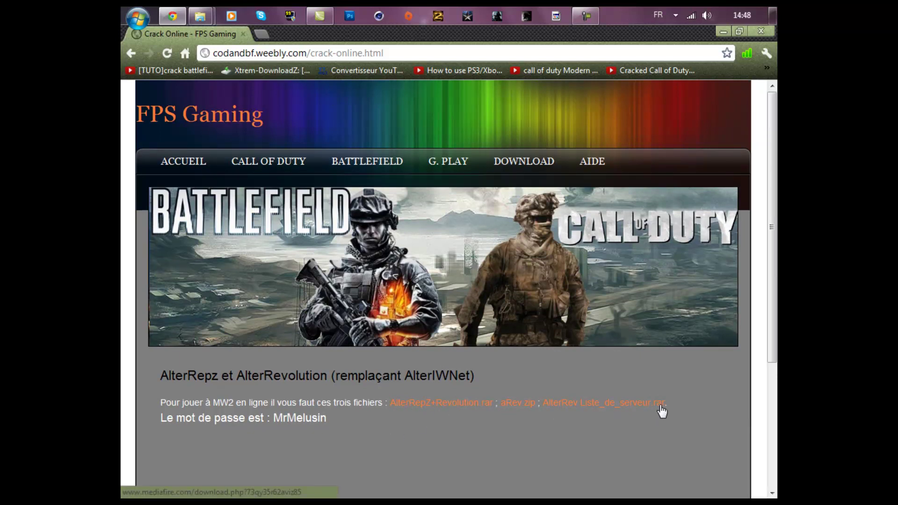
mouse_move(326, 417)
left_mouse_down()
mouse_move(270, 418)
mouse_move(326, 414)
left_mouse_up()
left_click(327, 413)
left_click(459, 404)
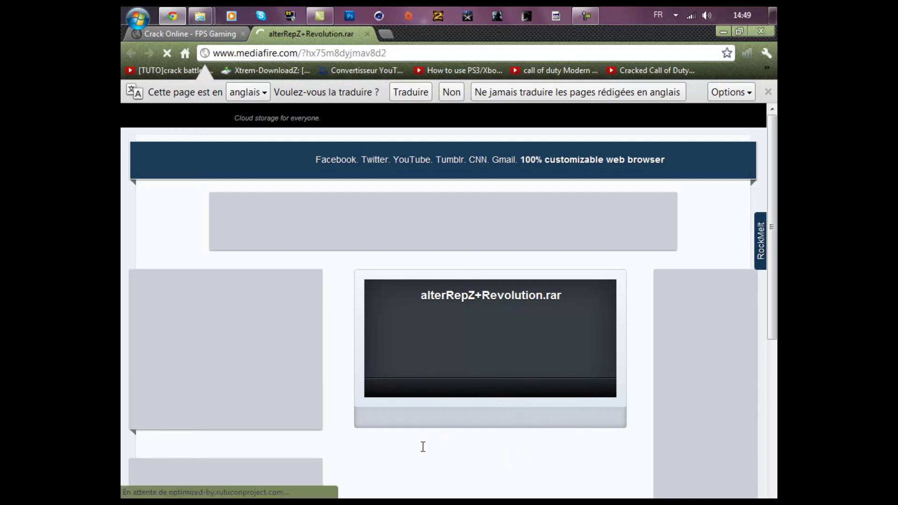
scroll(749, 110, "down", 1)
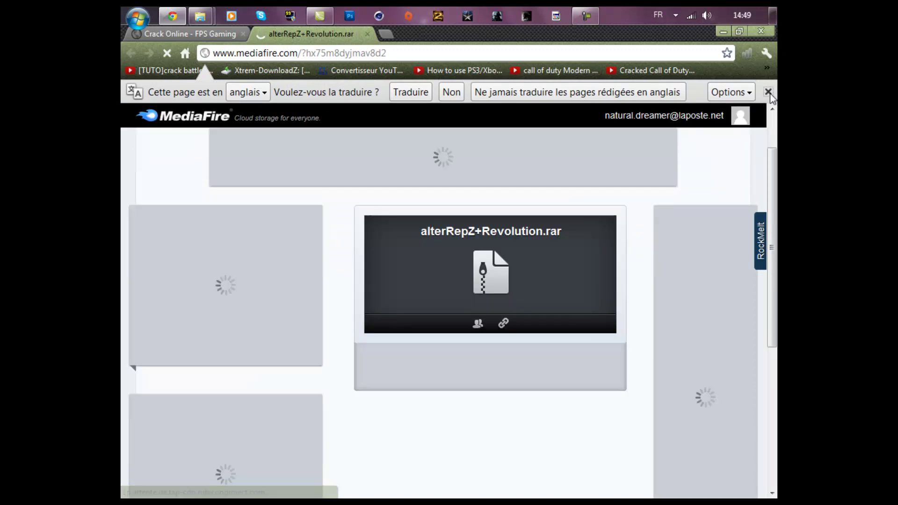
left_click(768, 92)
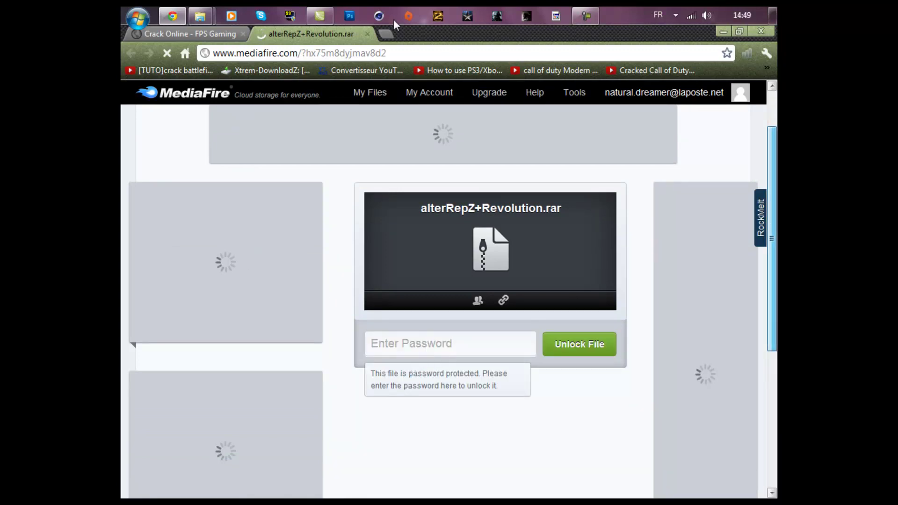
- Close the download page and the browser, and bring up the Tutoriel folder in Windows Explorer
left_click(232, 38)
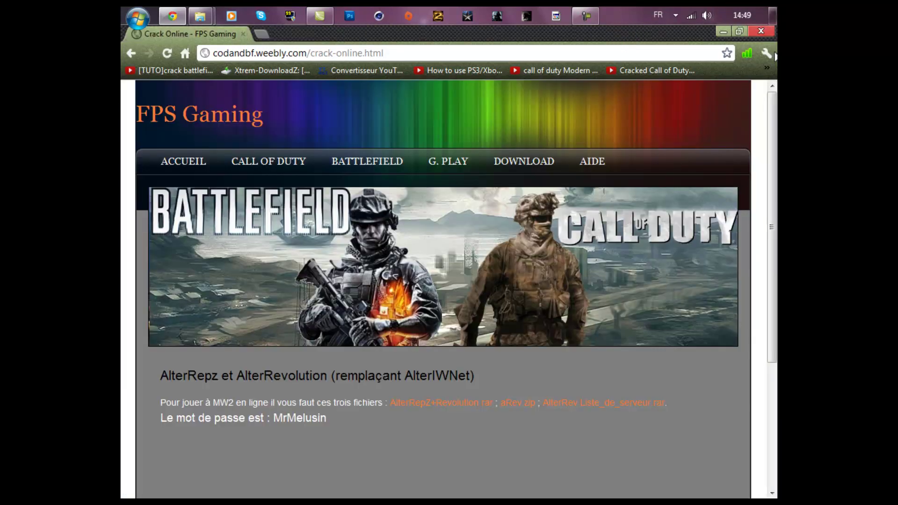
left_click(761, 32)
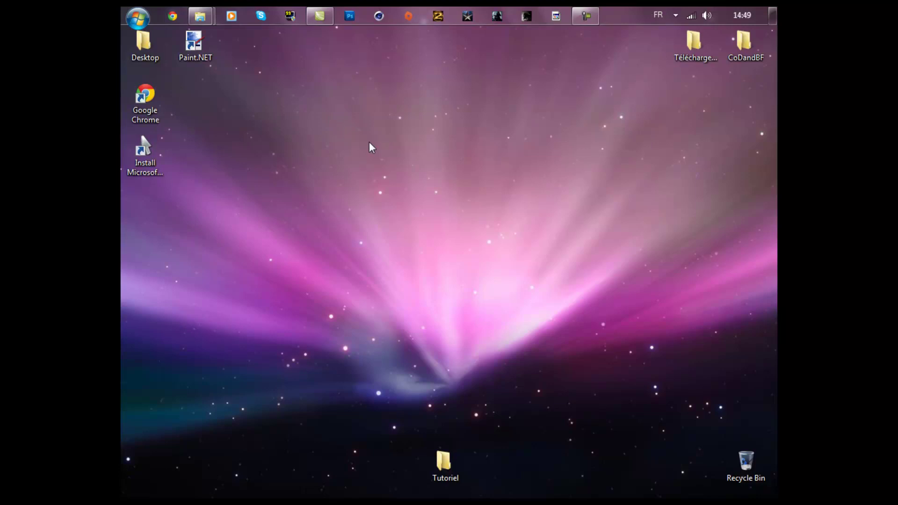
mouse_move(200, 16)
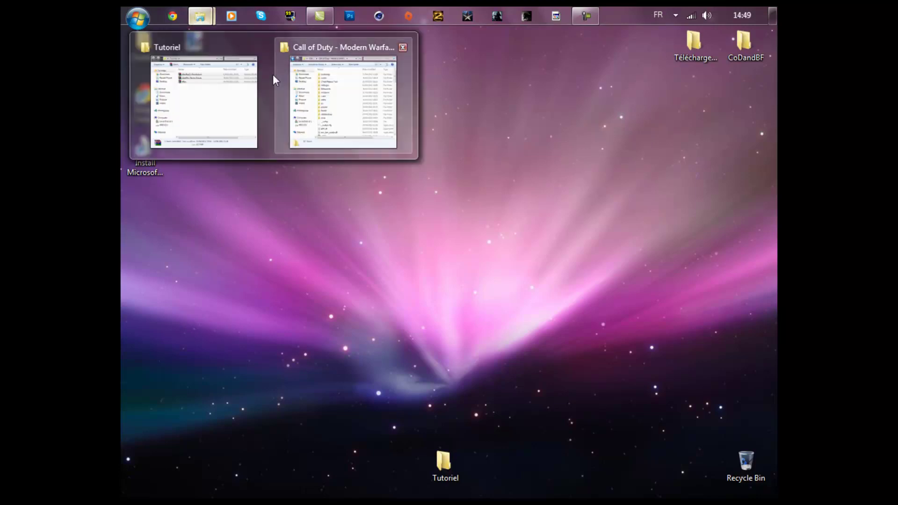
left_click(254, 88)
left_click(551, 231)
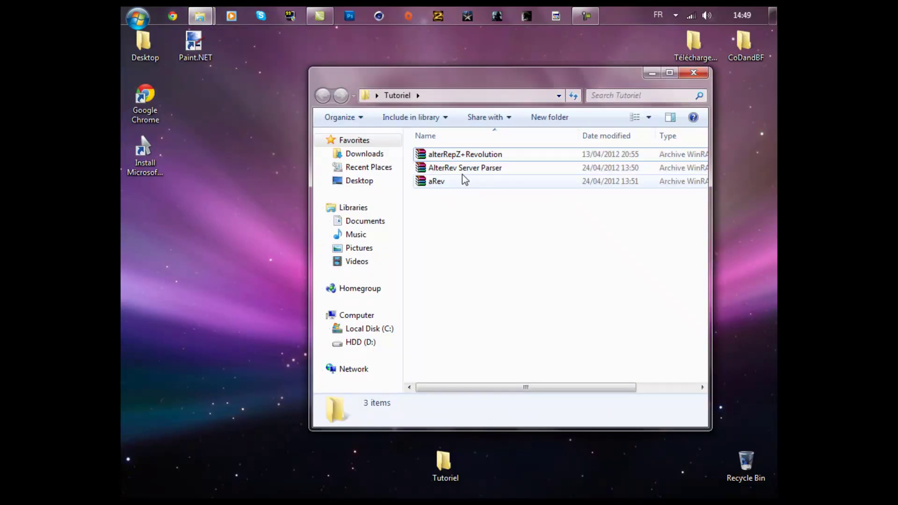
- Extract the alterRepZ+Revolution archive directly into the Tutoriel folder and minimize the extraction progress
left_click(466, 158)
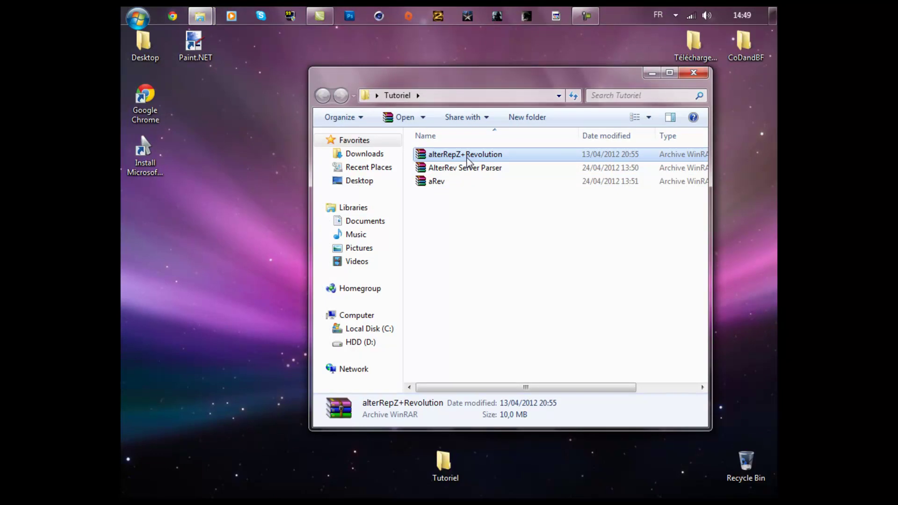
right_click(466, 158)
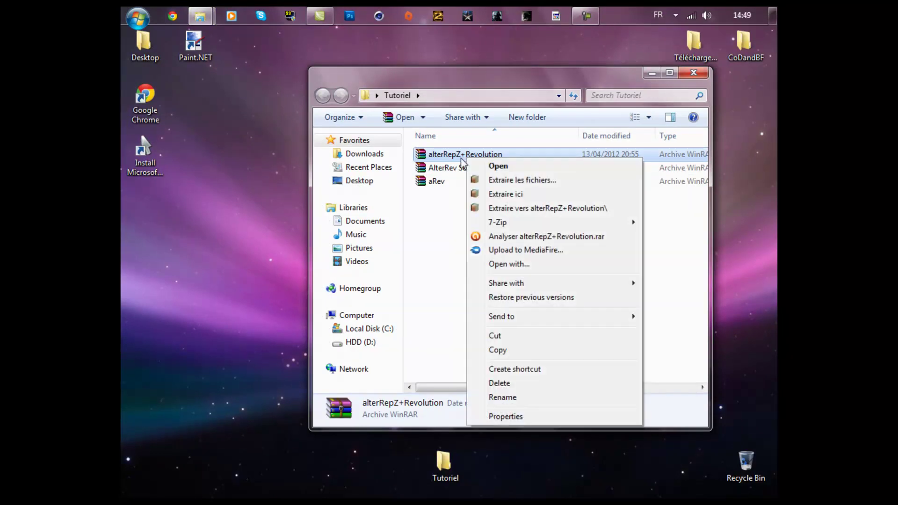
left_click(507, 196)
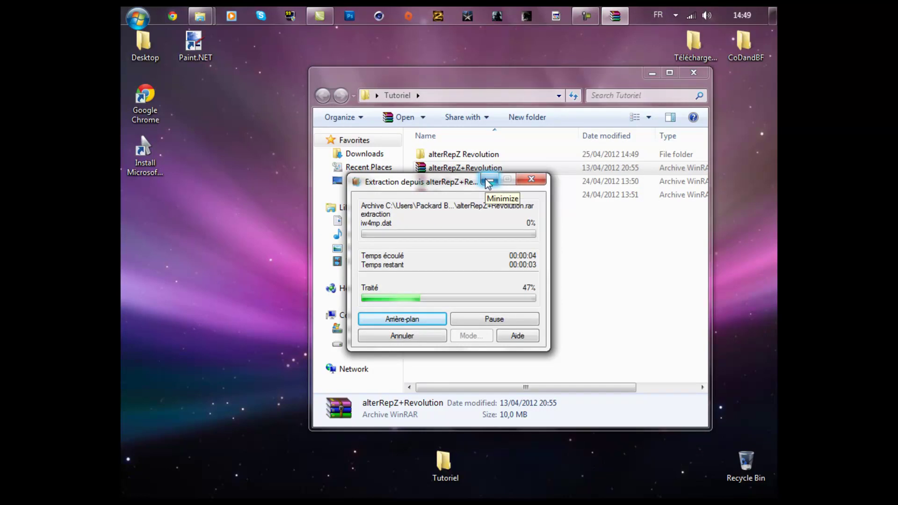
left_click(488, 180)
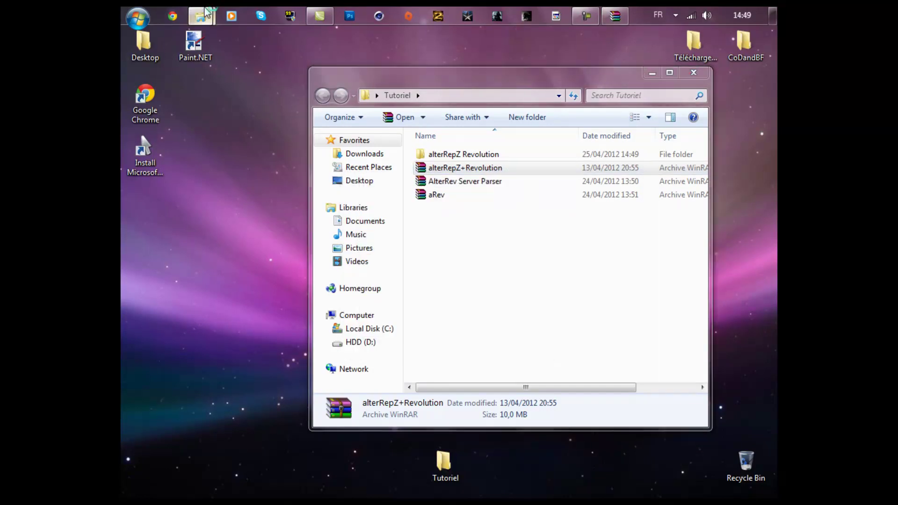
- Bring up the Call of Duty - Modern Warfare 2 folder, shift its window off the Tutoriel folder and look through its files
mouse_move(200, 16)
left_click(332, 71)
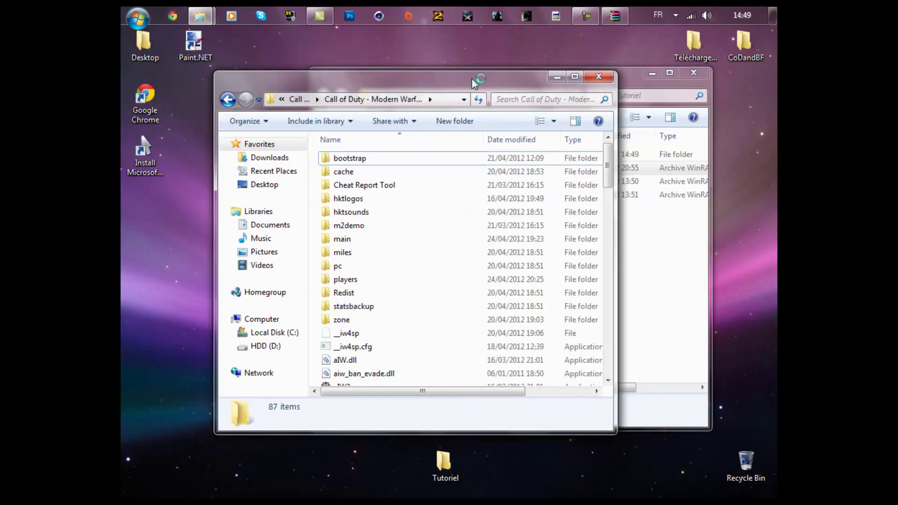
left_click_drag(465, 84, 393, 84)
scroll(472, 187, "down", 8)
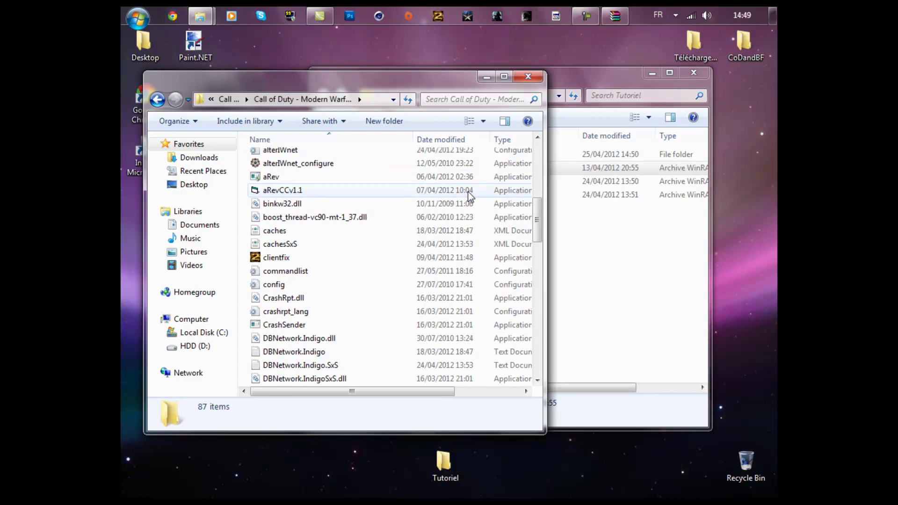
scroll(469, 194, "down", 13)
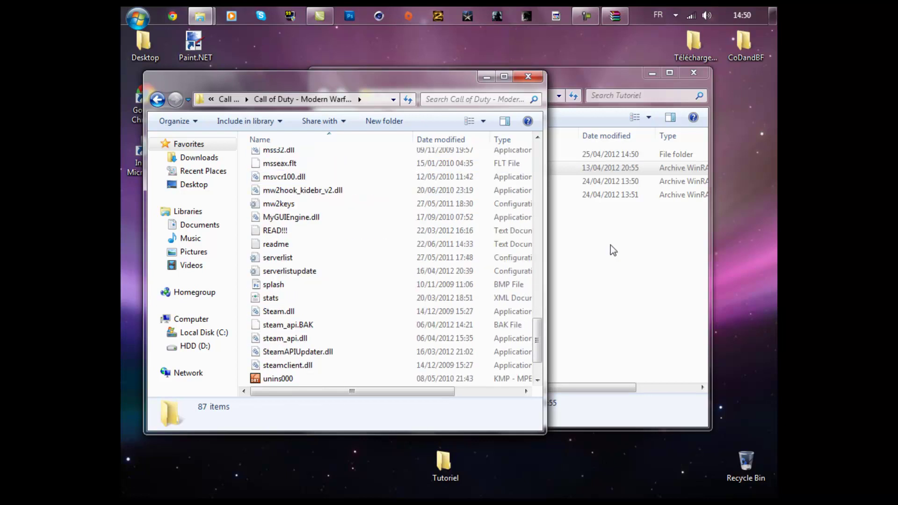
- Open the extracted alterRepZ Revolution folder inside Tutoriel
left_click(611, 246)
left_click(469, 159)
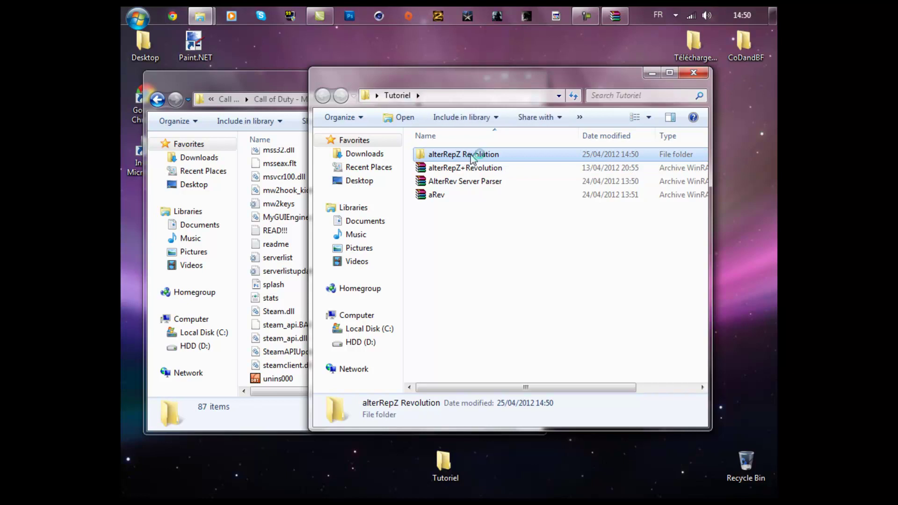
double_click(474, 156)
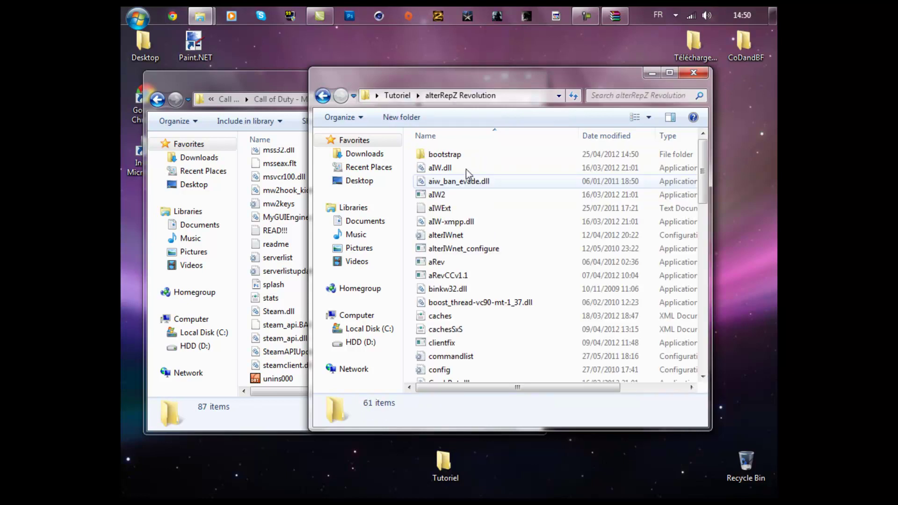
- Move everything from alterRepZ Revolution into the Modern Warfare 2 folder, replacing all same-named files and merging the bootstrap folder
left_click(444, 155)
scroll(451, 178, "down", 15)
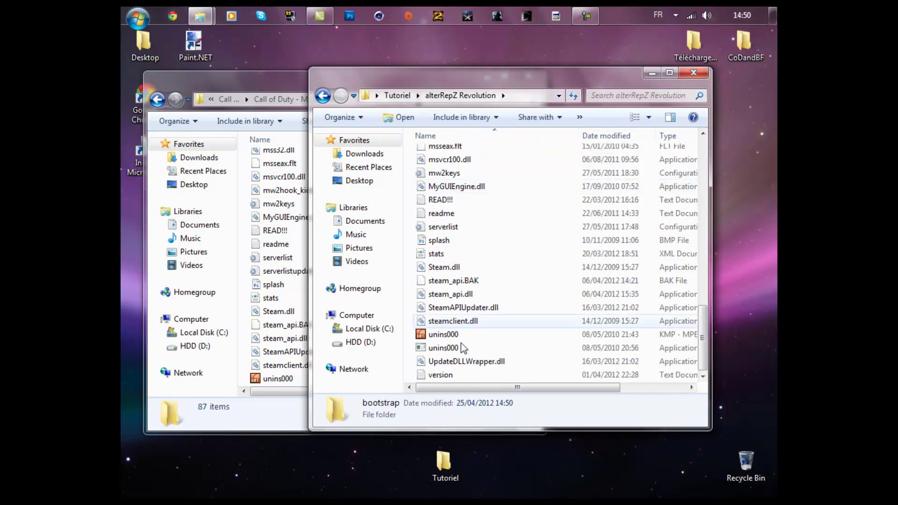
left_click(459, 374, "shift")
left_click_drag(458, 374, 224, 94)
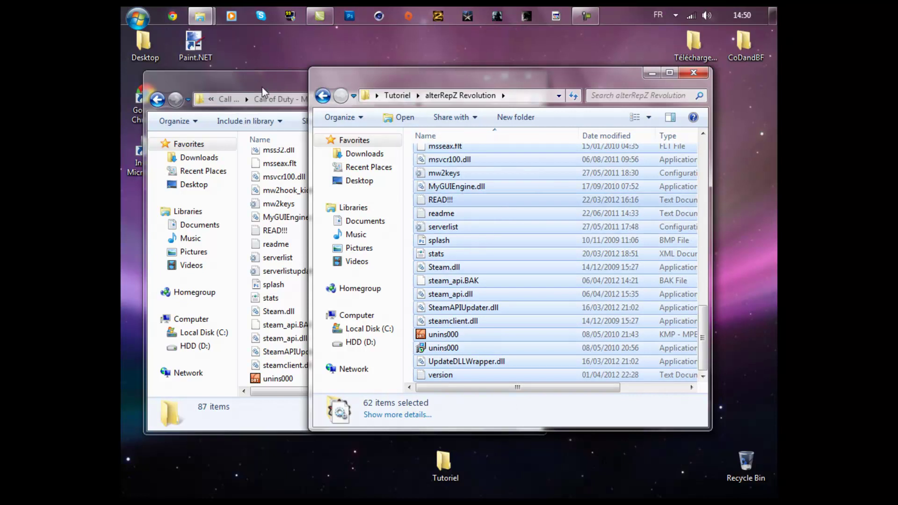
left_click(273, 84)
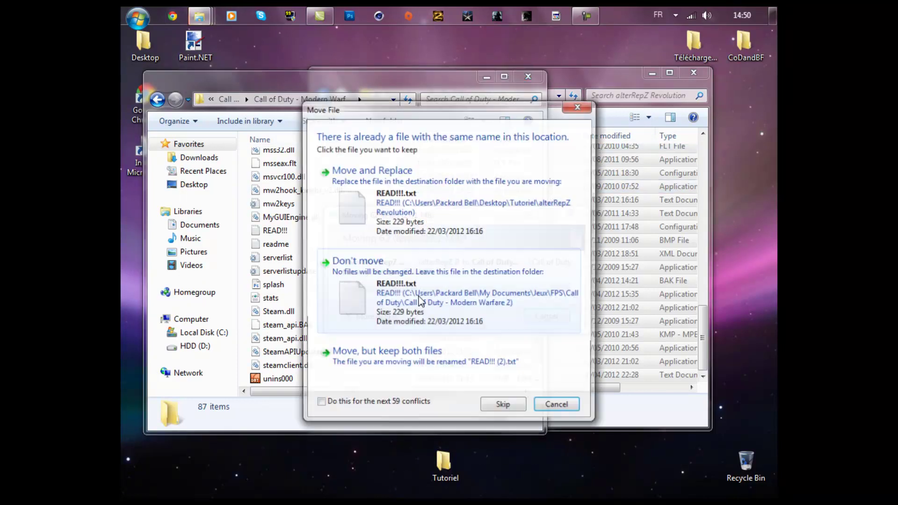
left_click(377, 403)
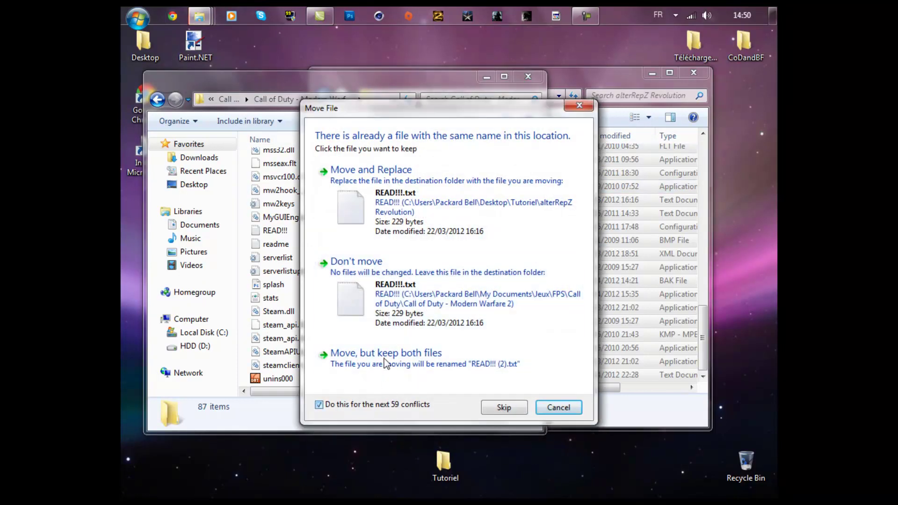
left_click(380, 211)
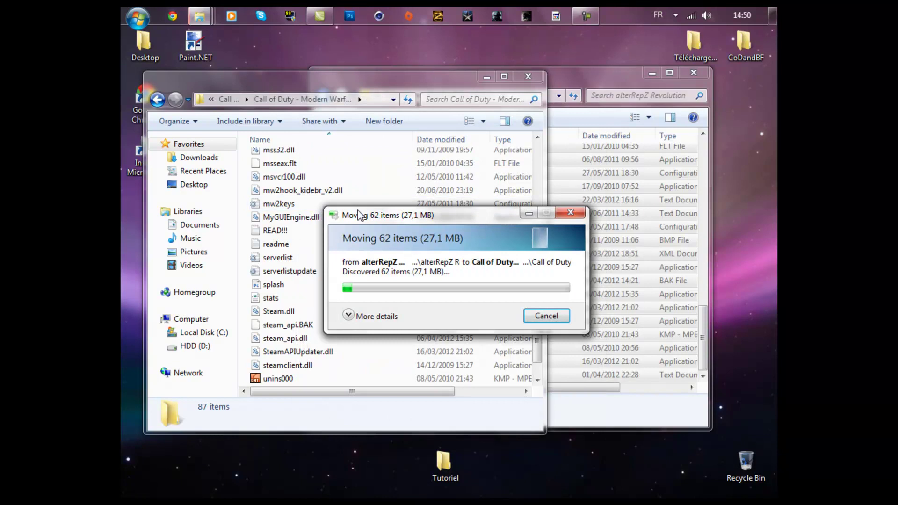
left_click(362, 409)
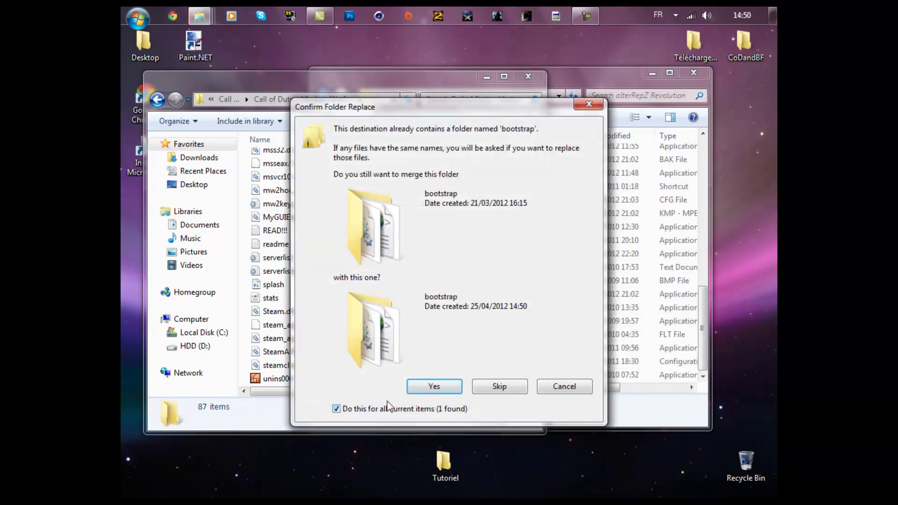
left_click(424, 389)
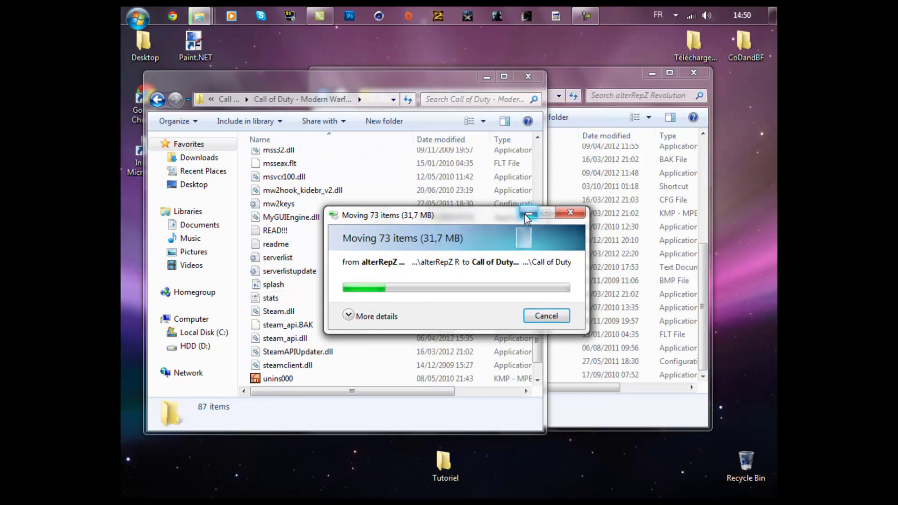
left_click(524, 215)
- Minimize the game folder, return to the Tutoriel folder and extract the aRev archive there
left_click(486, 77)
key("BackSpace")
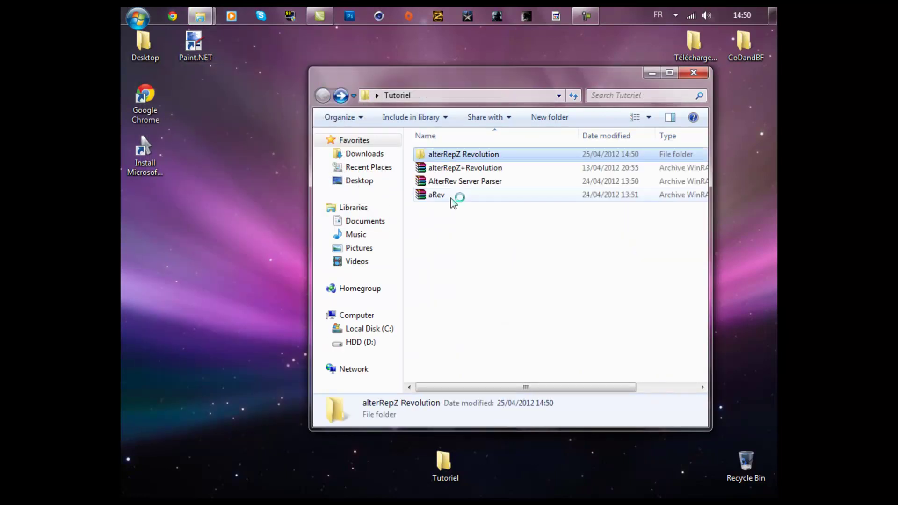
left_click(439, 197)
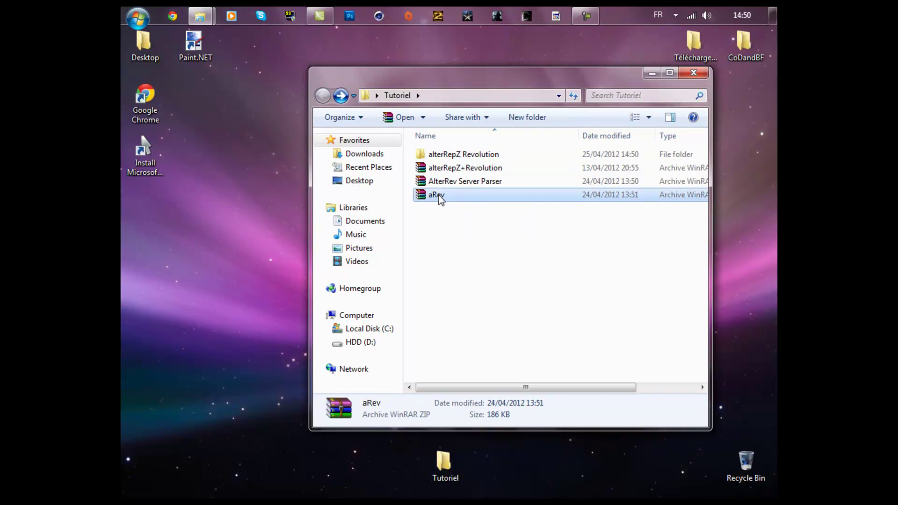
right_click(439, 197)
left_click(495, 231)
- Move the aRev application and DBNetwork.IndigoSxS.dll from Tutoriel into the Modern Warfare 2 folder, replacing the existing files
left_click(446, 223)
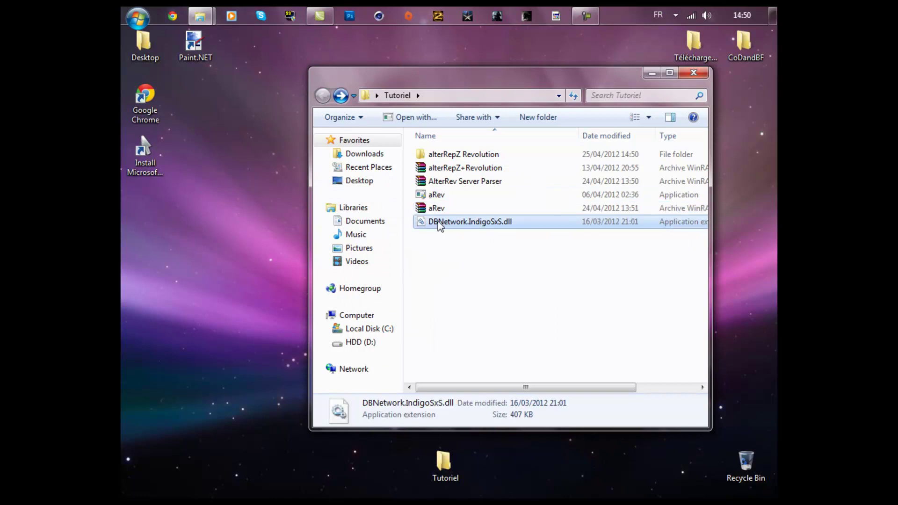
left_click(428, 195, "ctrl")
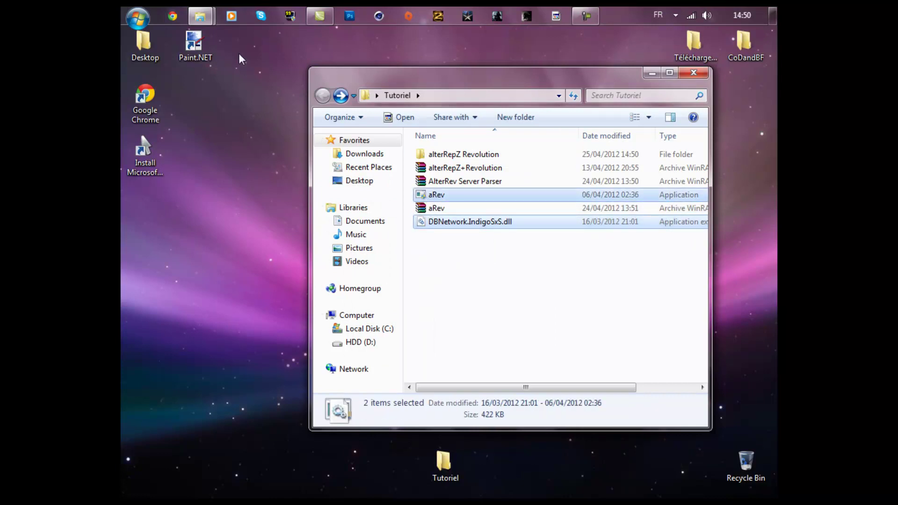
left_click(200, 16)
left_click(226, 62)
mouse_move(206, 19)
left_click(300, 74)
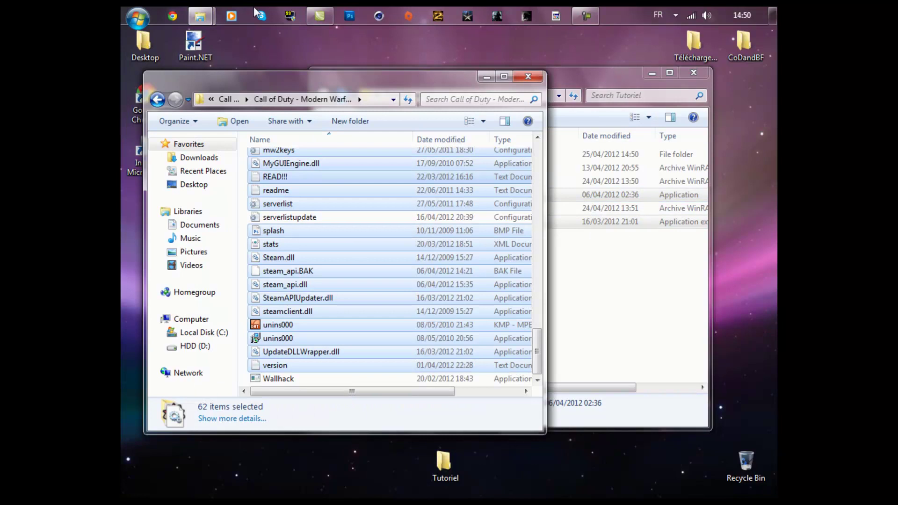
left_click(200, 16)
left_click(283, 47)
left_click_drag(582, 206, 349, 87)
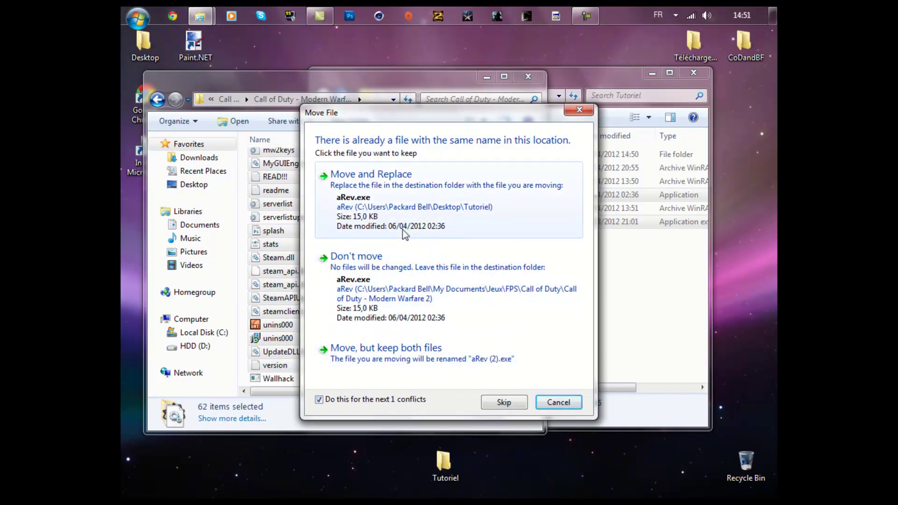
left_click(402, 185)
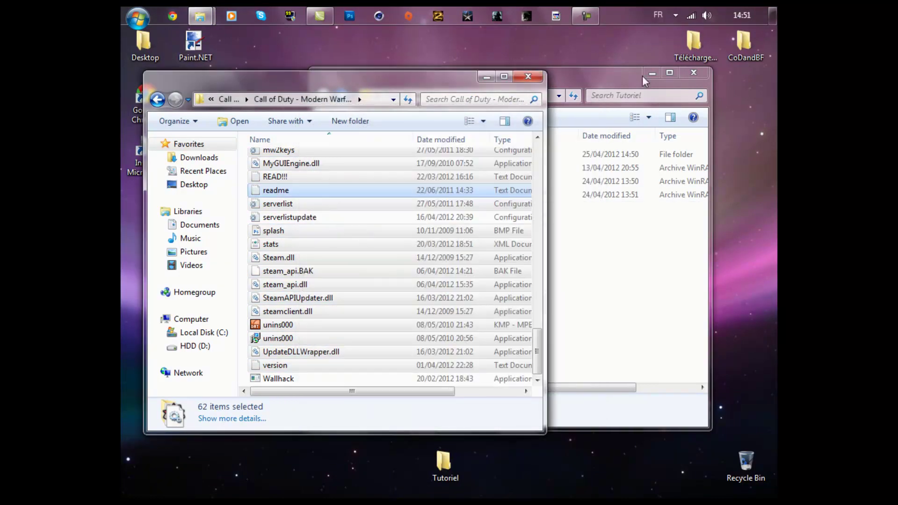
- Extract the AlterRev Server Parser archive directly into the Tutoriel folder
left_click(650, 89)
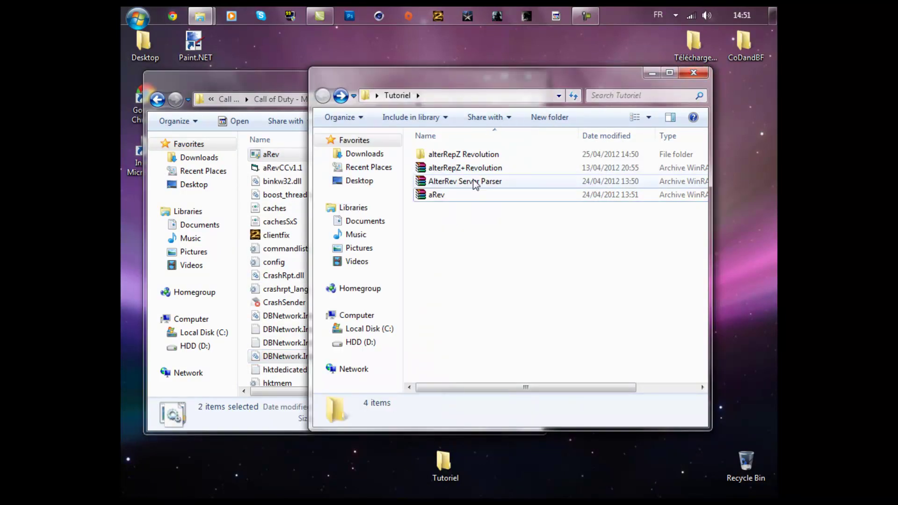
left_click(496, 184)
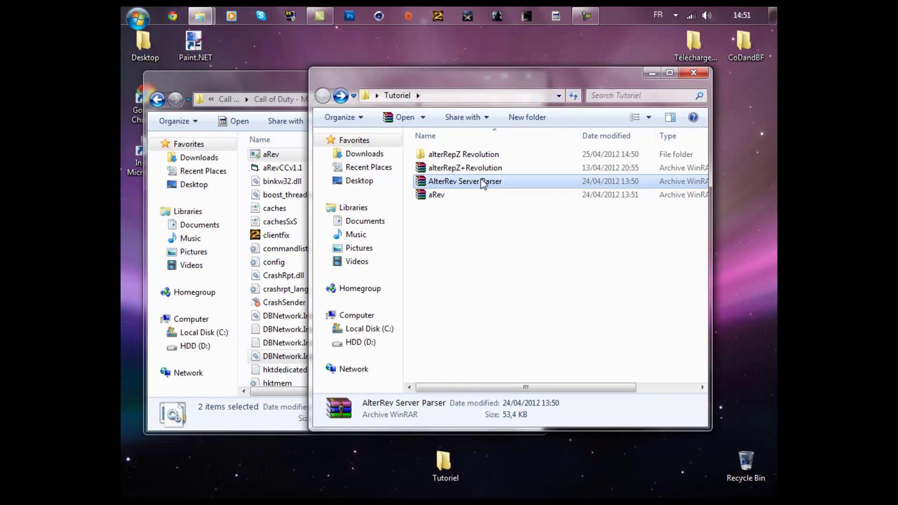
right_click(460, 186)
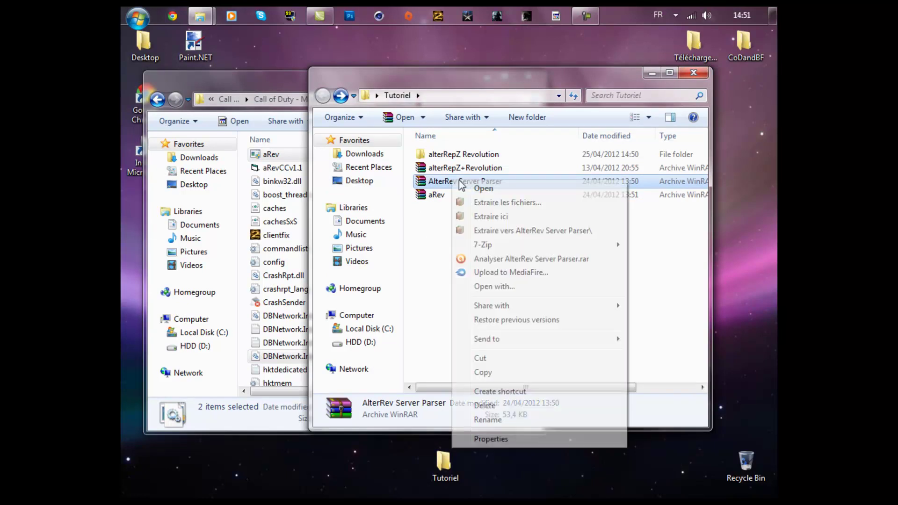
left_click(502, 219)
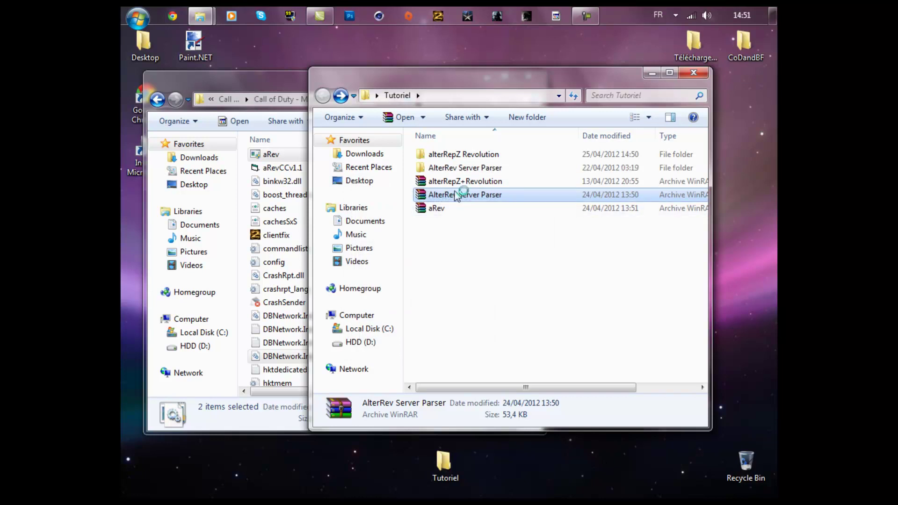
- Launch the AlterRev Server Parser application from its extracted folder and minimize that folder window
double_click(465, 167)
left_click(465, 158)
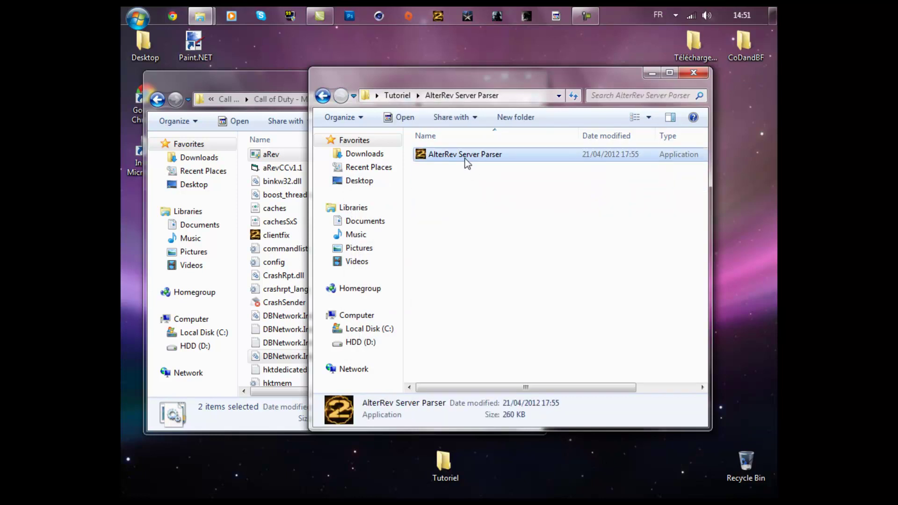
left_click(651, 73)
- Locate and select the iw4m2p application in the Modern Warfare 2 folder
left_click_drag(541, 222, 536, 252)
scroll(322, 298, "down", 3)
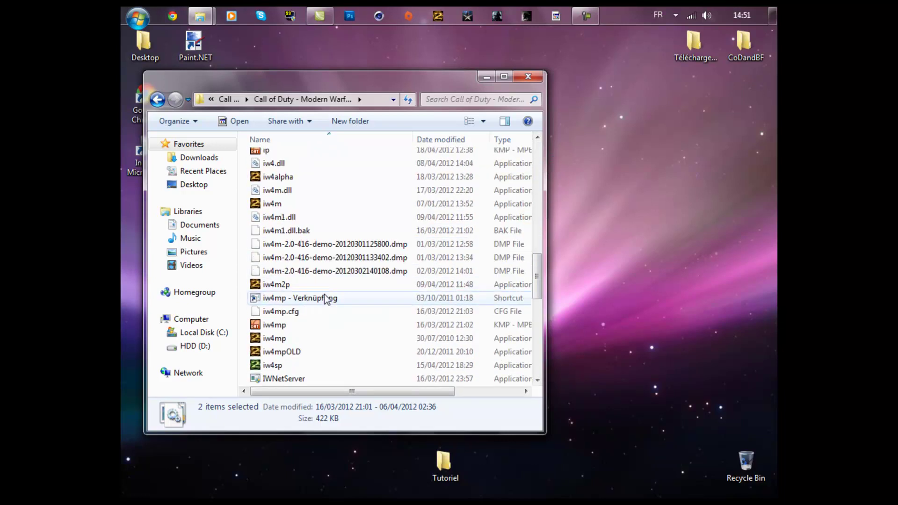
left_click(285, 287)
double_click(266, 286)
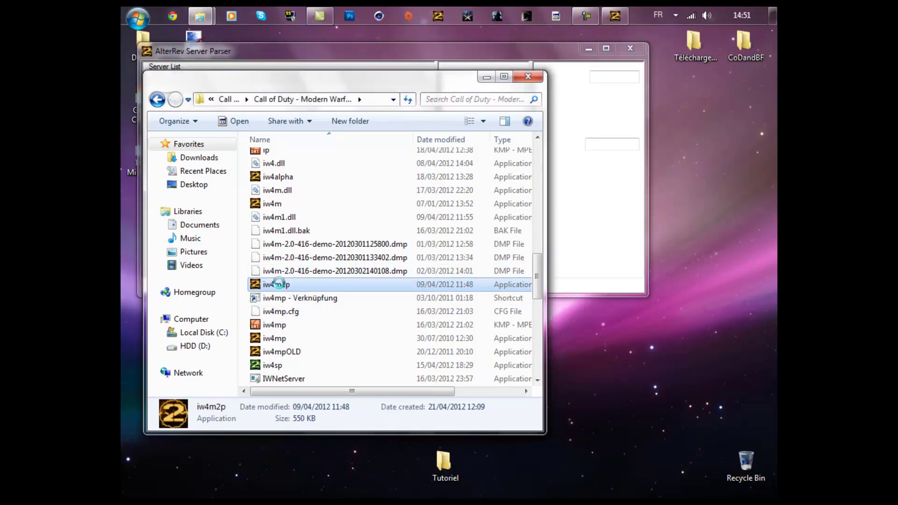
right_click(278, 284)
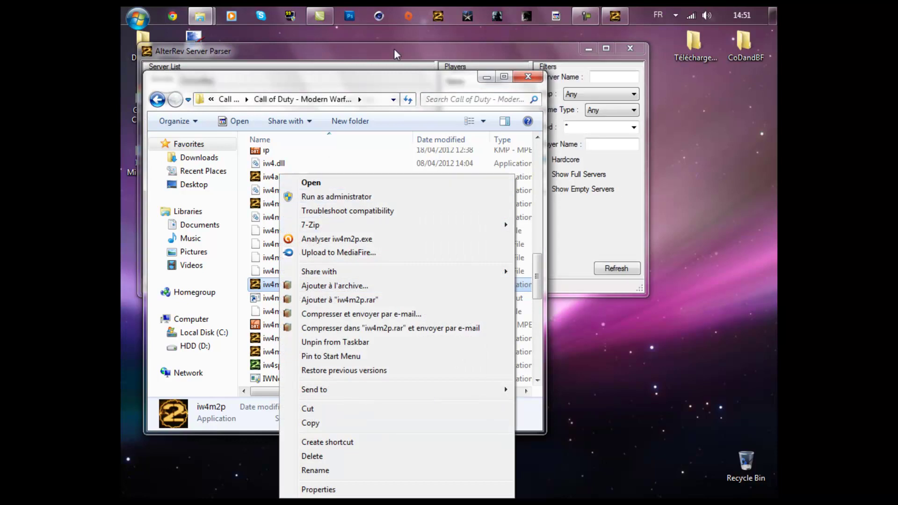
- Bring the AlterRev Server Parser window forward and review its Map, Game Type, Mod, Player Name and server display filters
left_click(394, 49)
left_click_drag(394, 49, 439, 145)
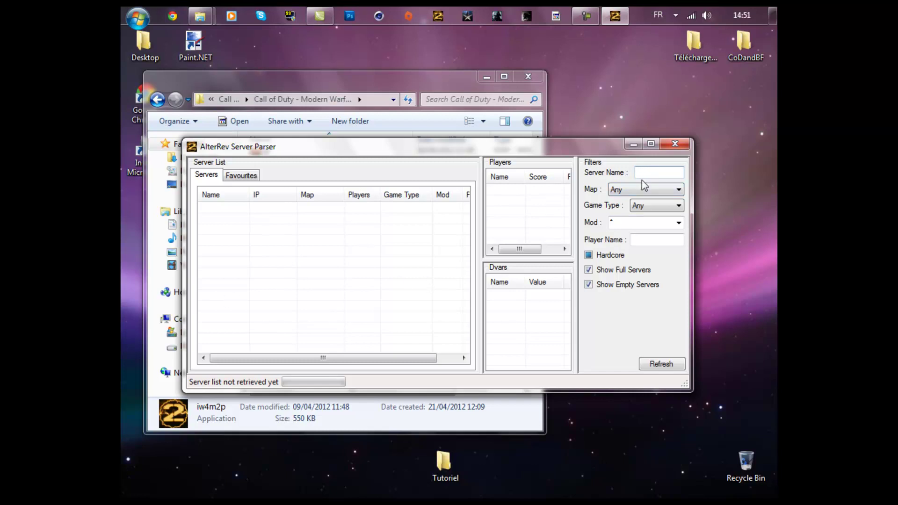
left_click(623, 192)
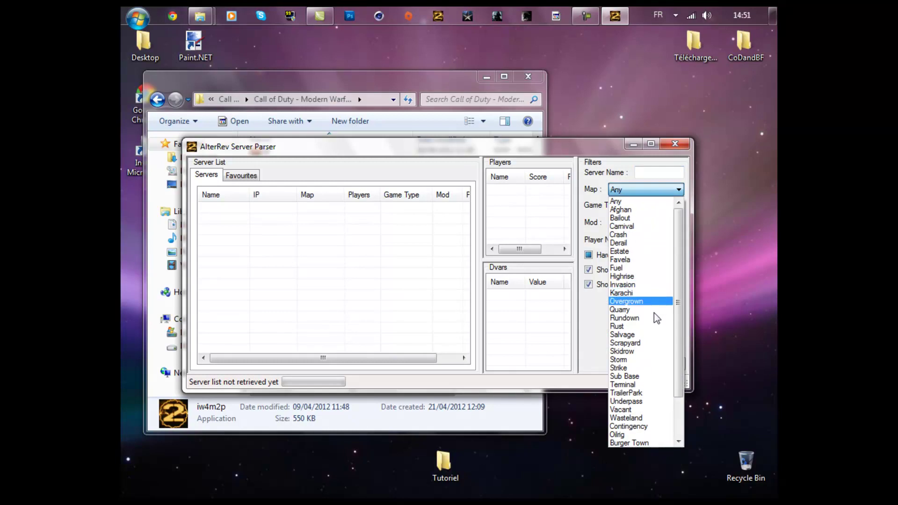
left_click(664, 206)
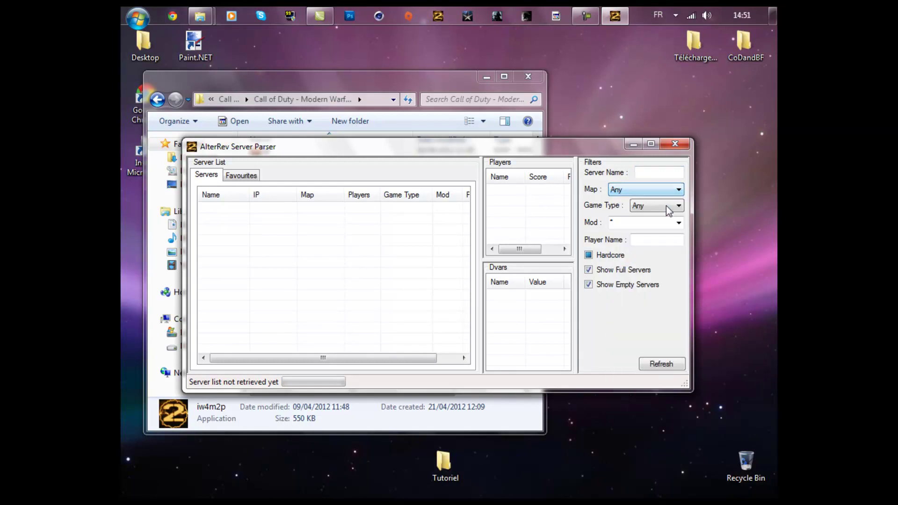
left_click(664, 205)
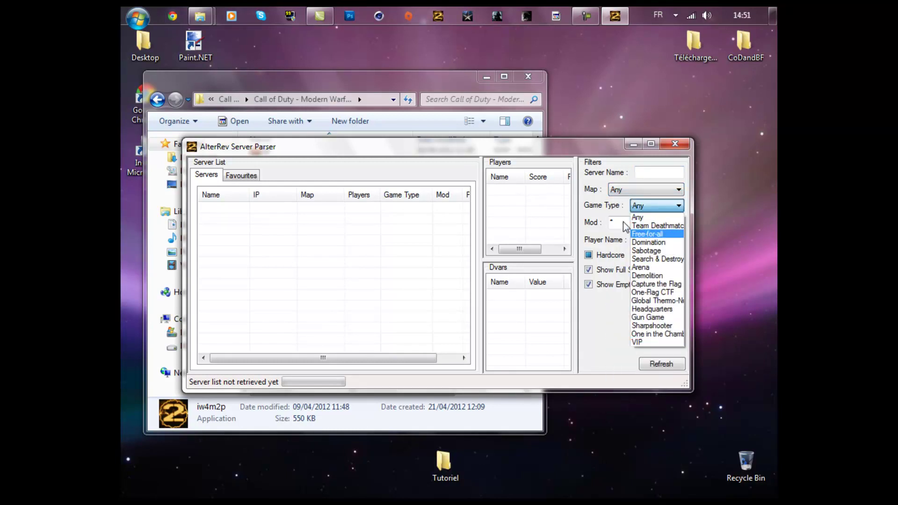
left_click(645, 204)
left_click(678, 224)
left_click(656, 234)
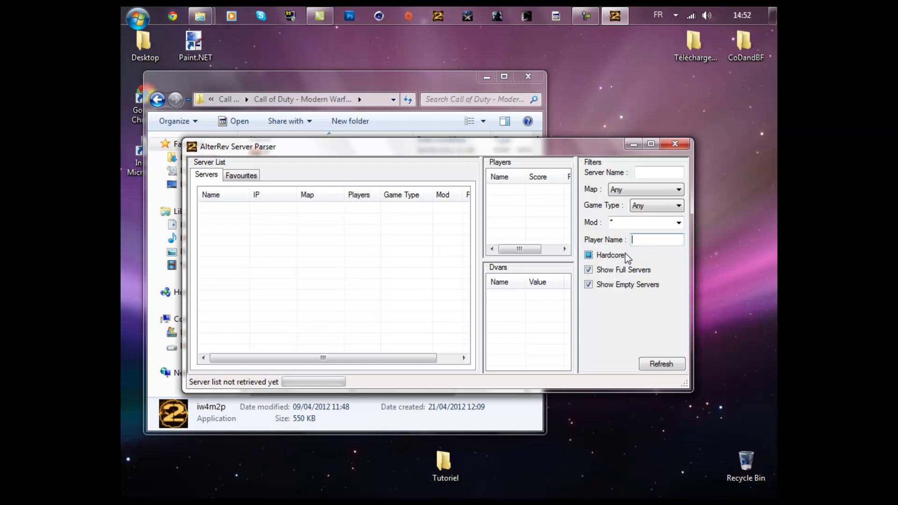
left_click(587, 286)
left_click(588, 270)
- Set the server parser's Map filter to Rust and refresh the server list
left_click(646, 190)
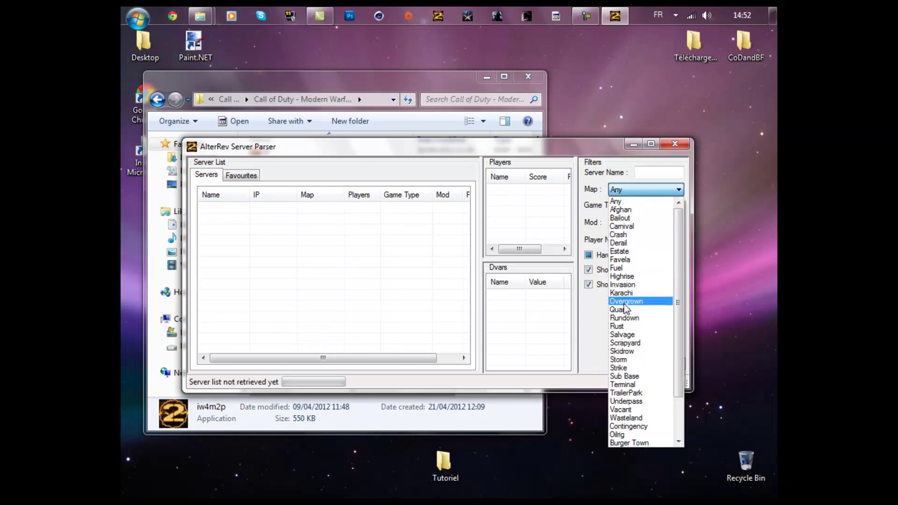
left_click(638, 326)
left_click(659, 364)
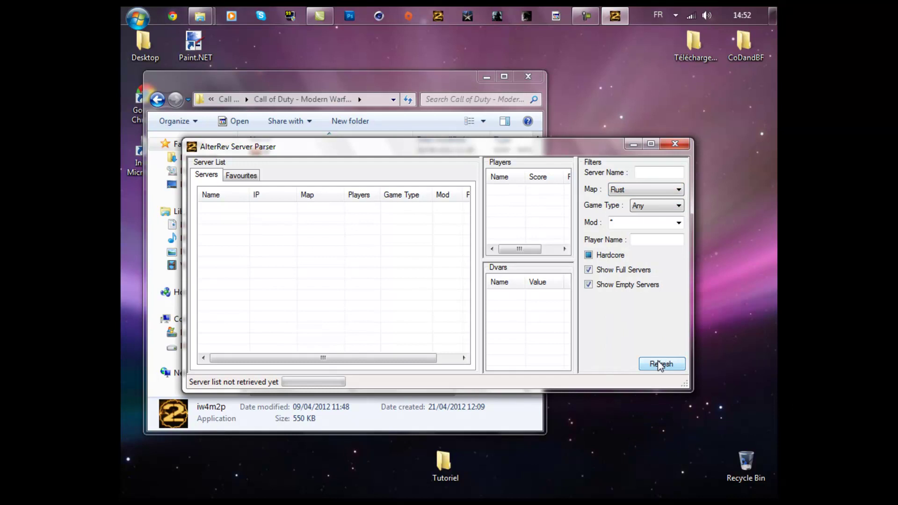
left_click(659, 364)
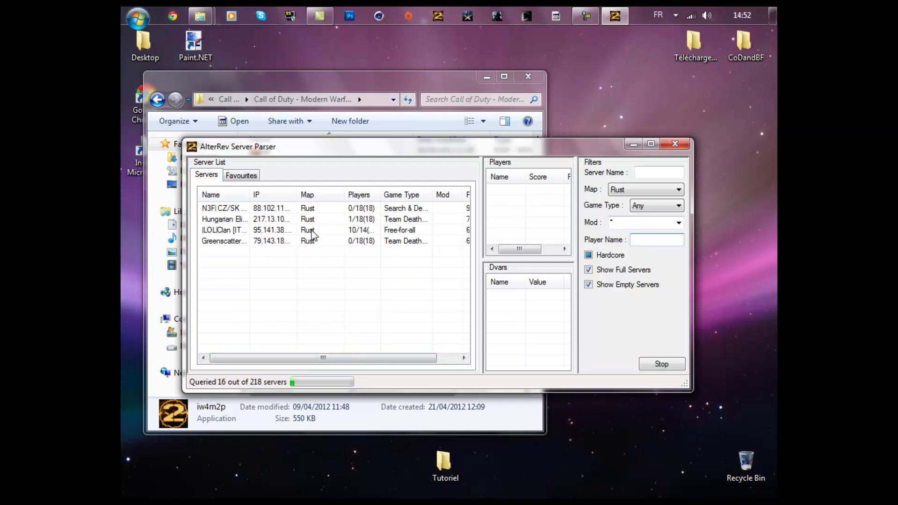
- Copy the IP of the Free-for-all server starting with 95.141.38 from the Rust list and minimize the server parser
left_click(313, 232)
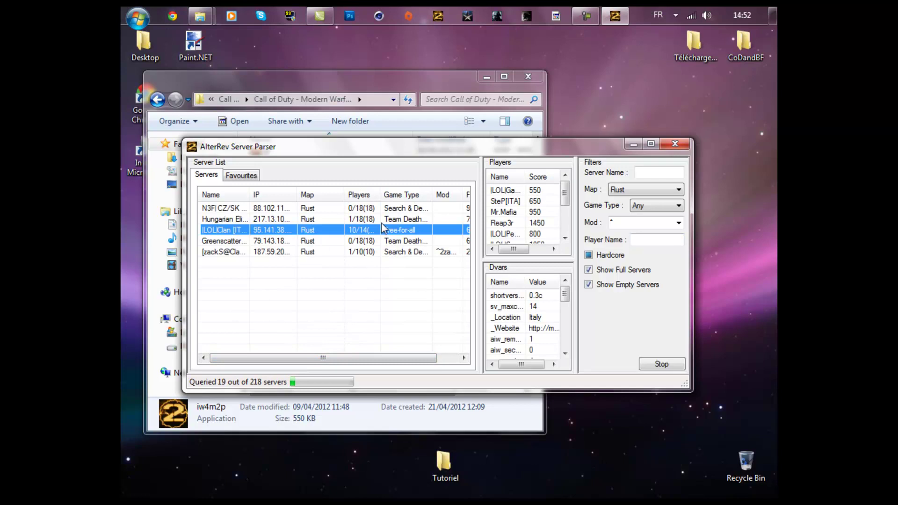
right_click(322, 232)
mouse_move(352, 210)
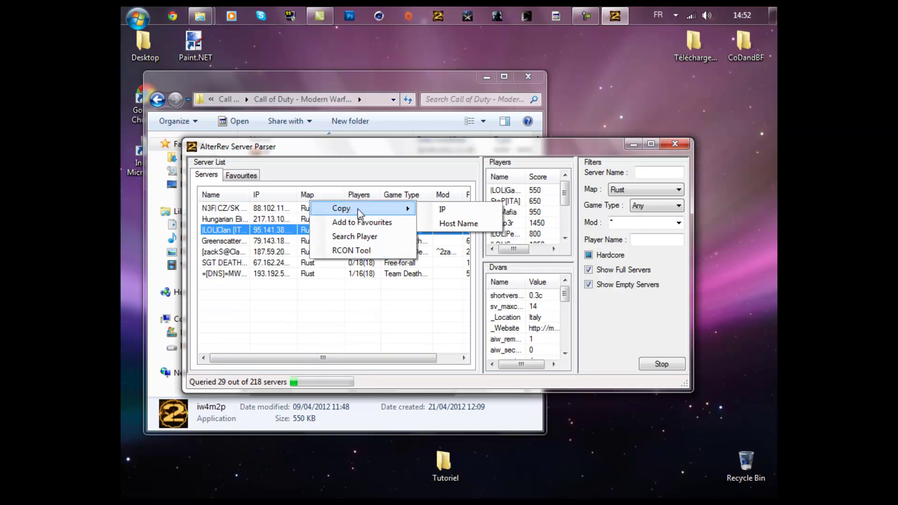
left_click(441, 211)
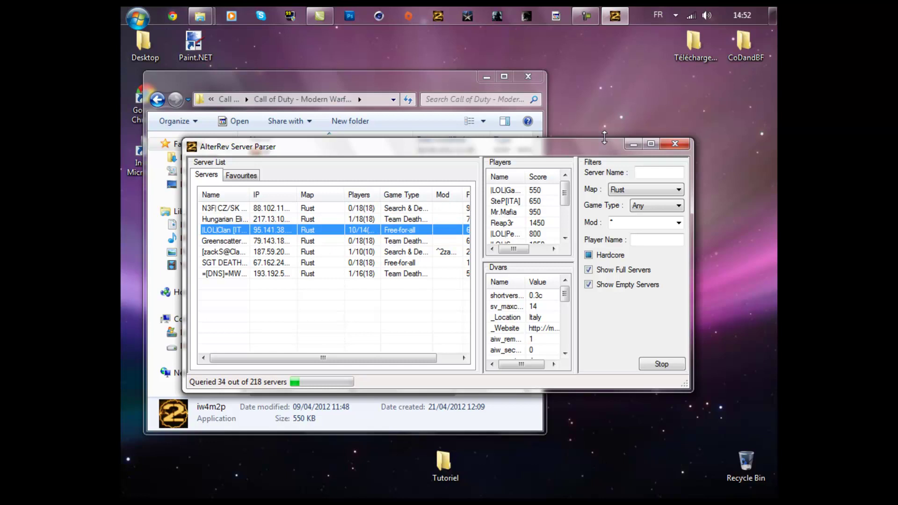
left_click(633, 144)
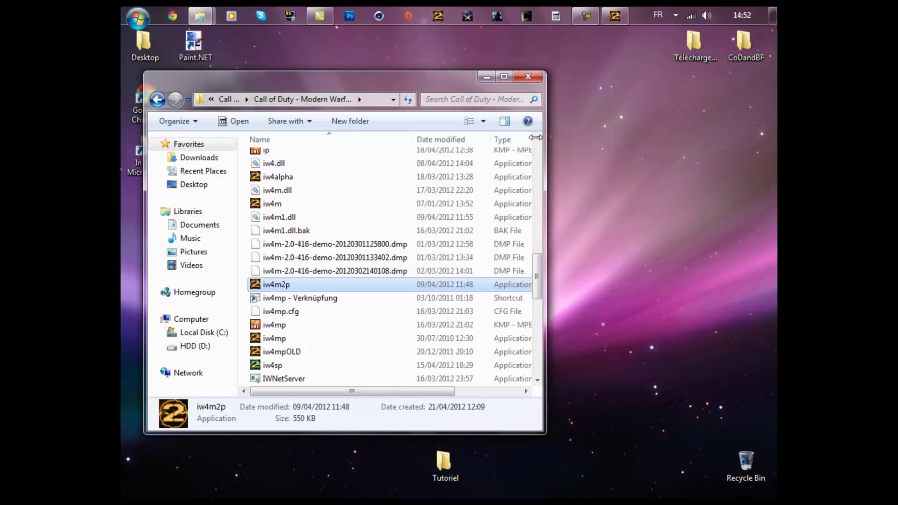
- Launch iw4m2p from the Modern Warfare 2 folder, minimize the folder and dismiss the alterIWnet welcome message
double_click(275, 287)
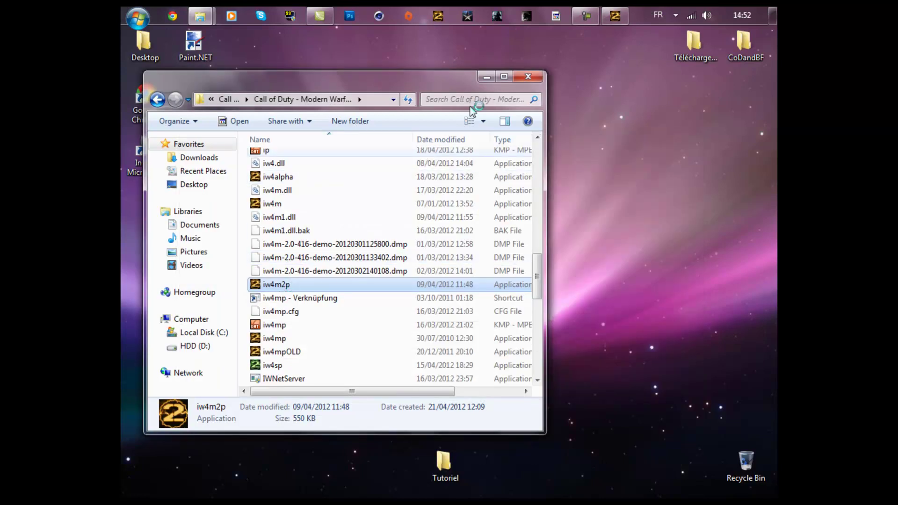
left_click(486, 77)
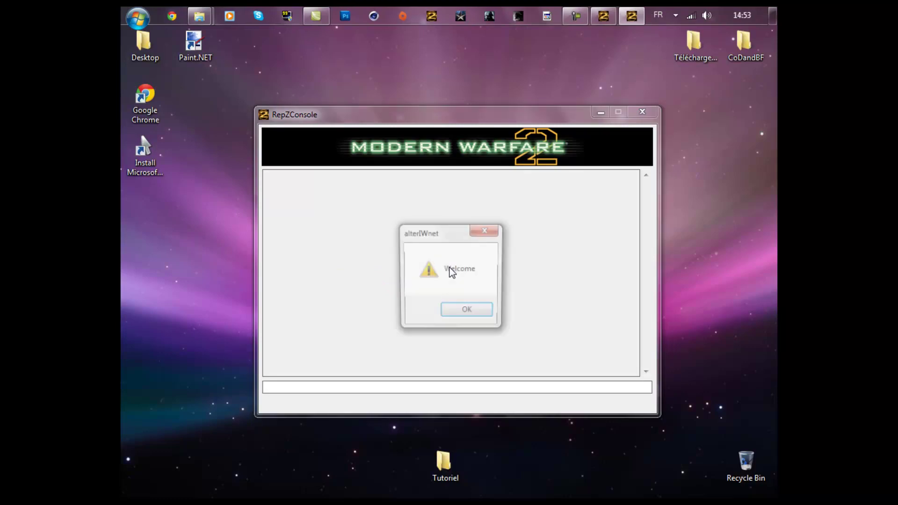
left_click(463, 318)
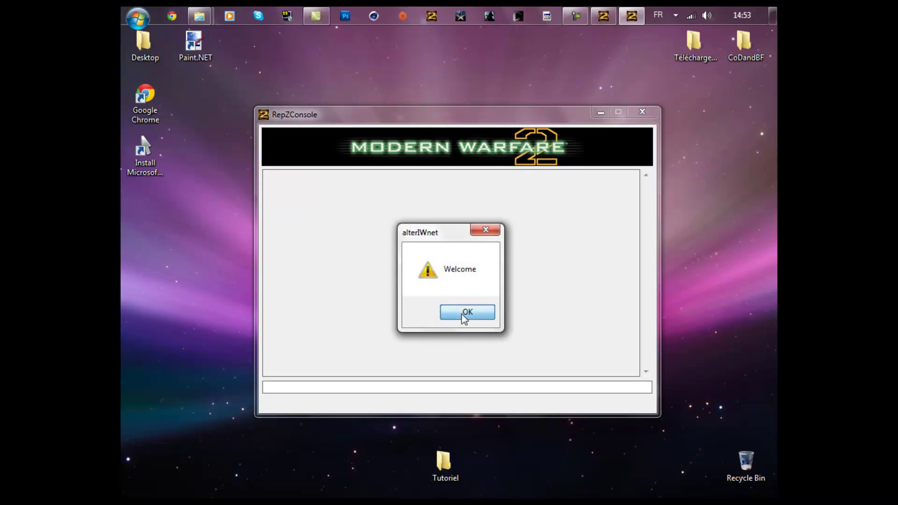
left_click(460, 317)
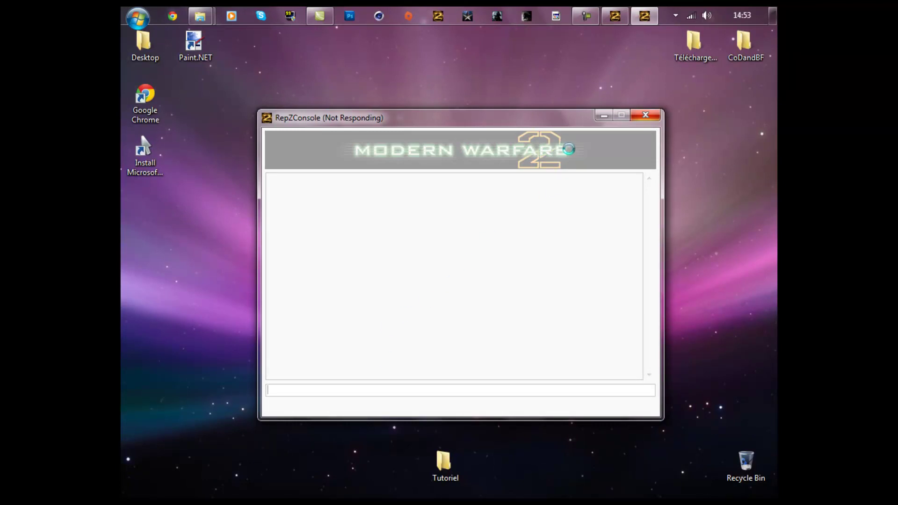
- Move the RepZConsole window away from the game window's menu area
mouse_move(587, 18)
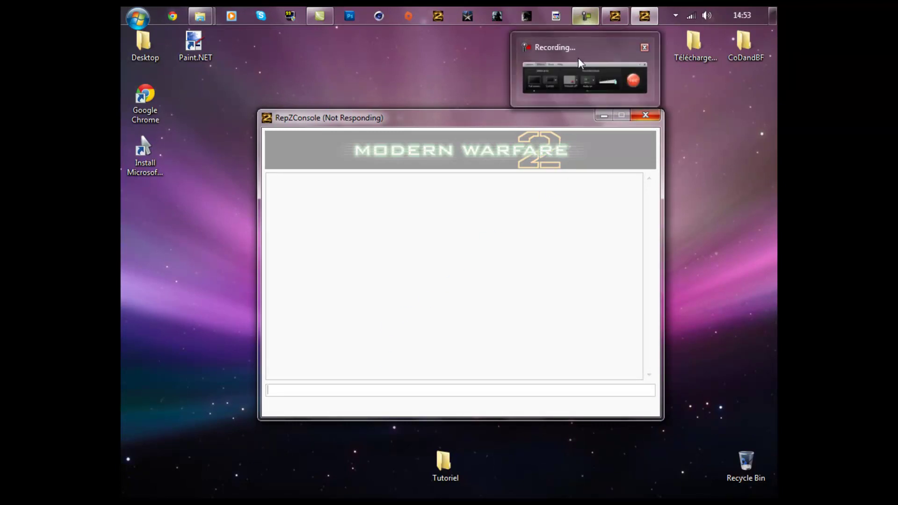
mouse_move(578, 57)
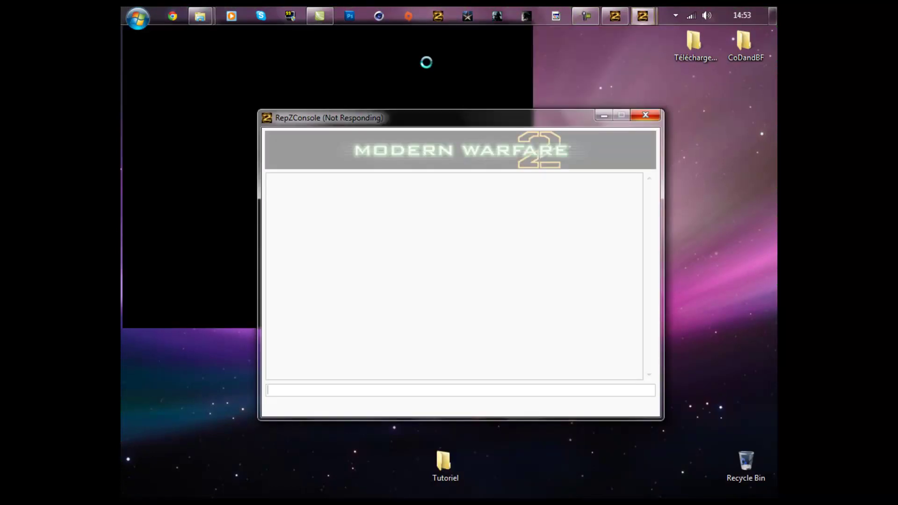
left_click_drag(470, 122, 496, 200)
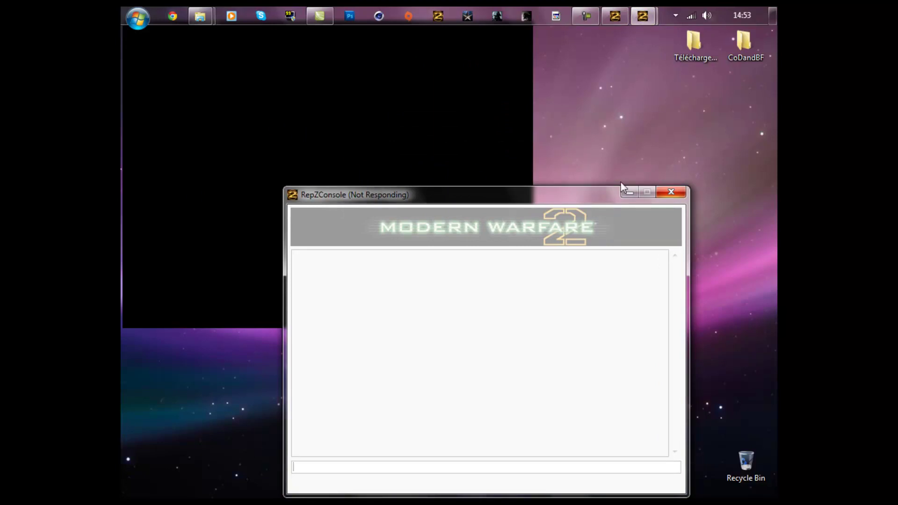
left_click_drag(594, 199, 615, 149)
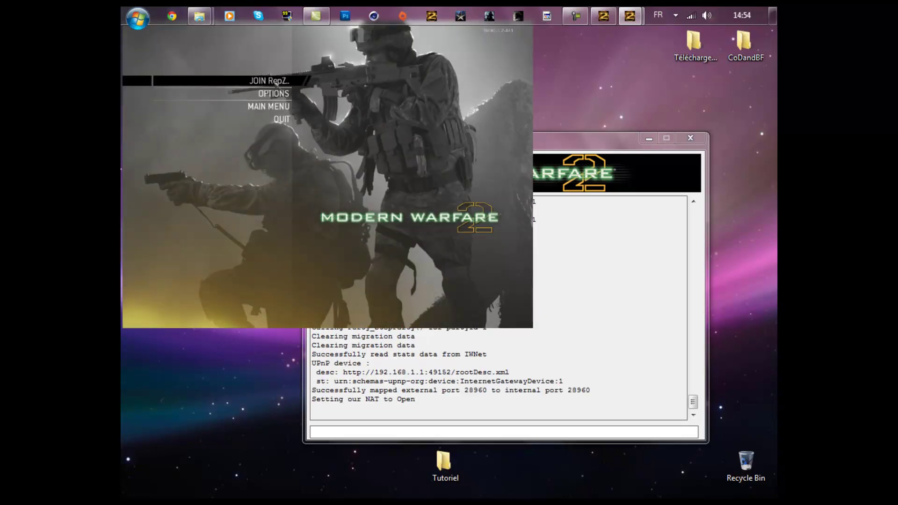
- Start and cancel joining RepZ from the game menu, and run connect 95.141.38.108:28961 in the RepZConsole
left_click(281, 82)
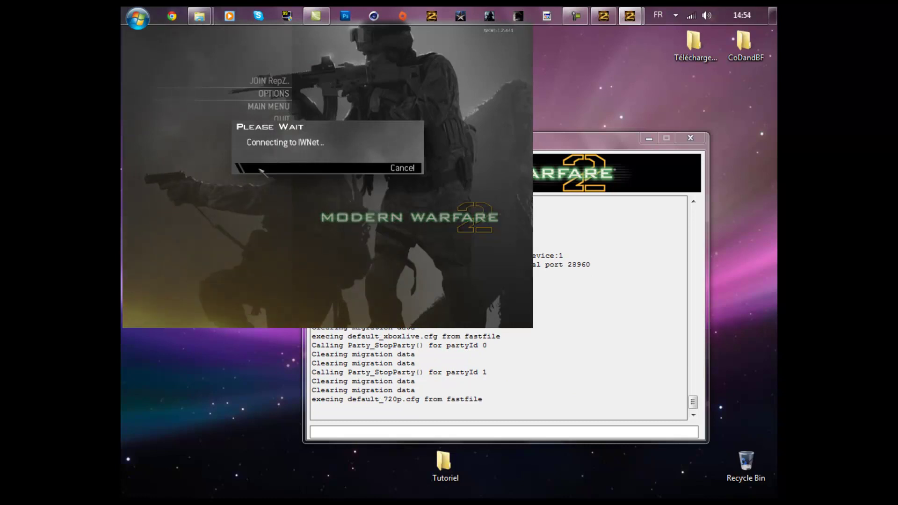
left_click(261, 171)
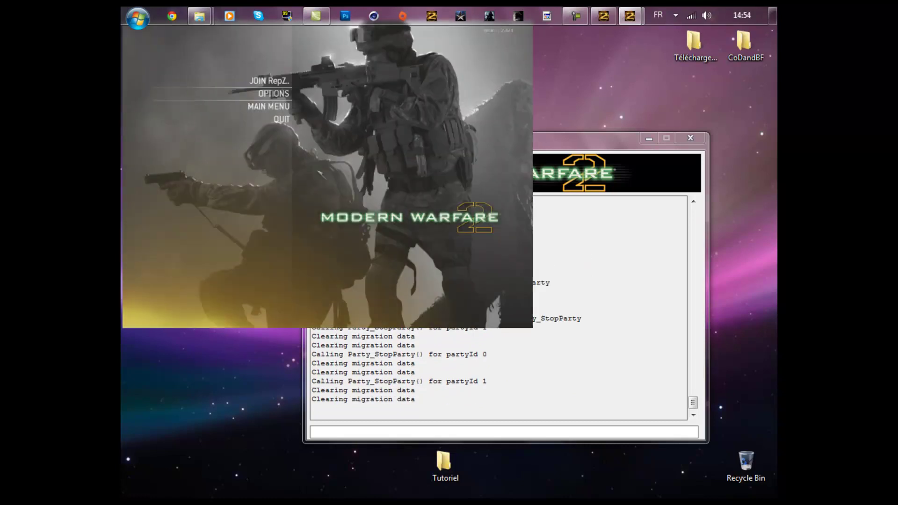
left_click(336, 432)
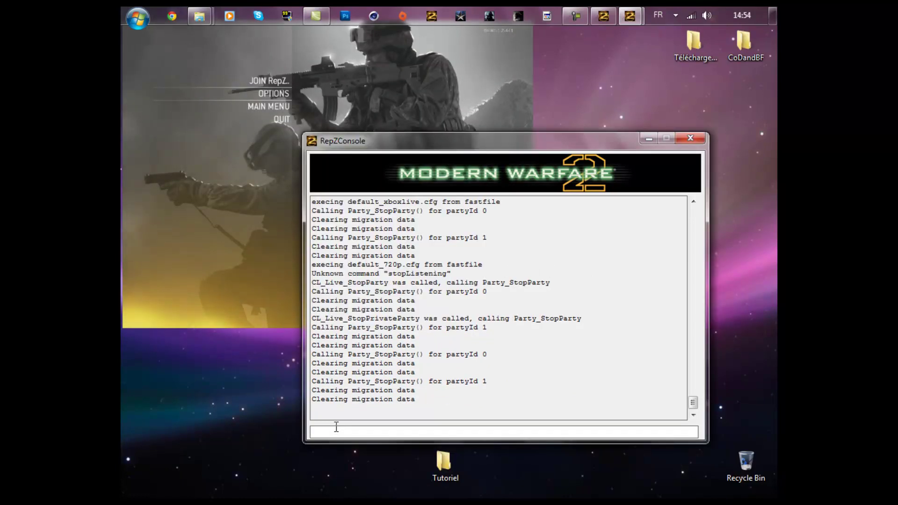
type("connect")
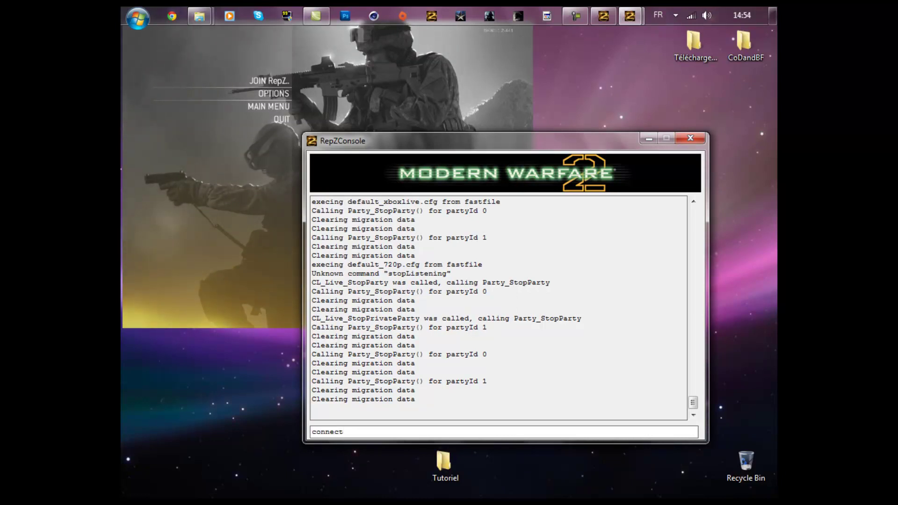
type("95.141.38.108:28961")
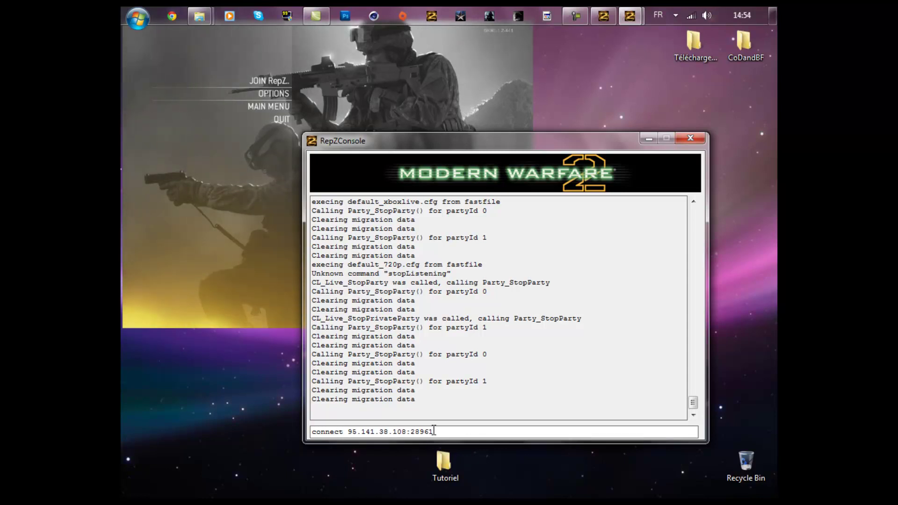
key("Return")
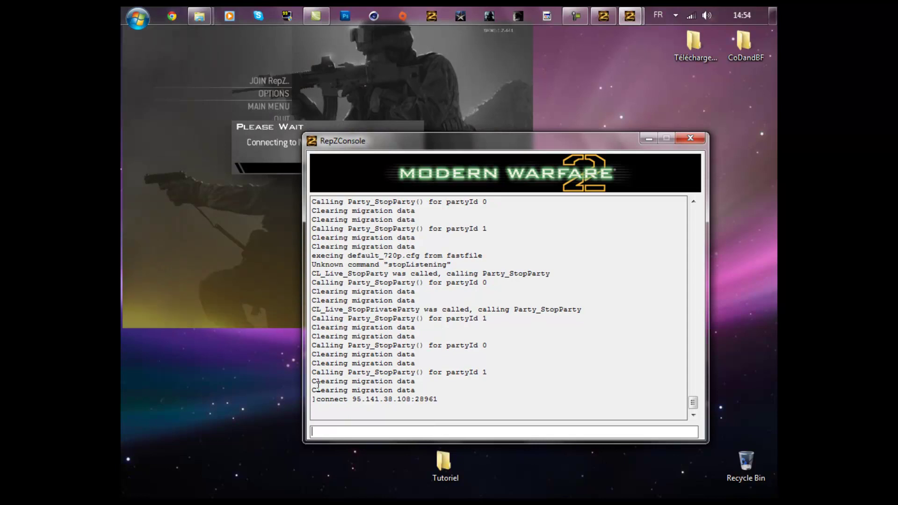
- Cancel the pending server connection in the game window and quit Modern Warfare 2, confirming the exit
left_click(251, 310)
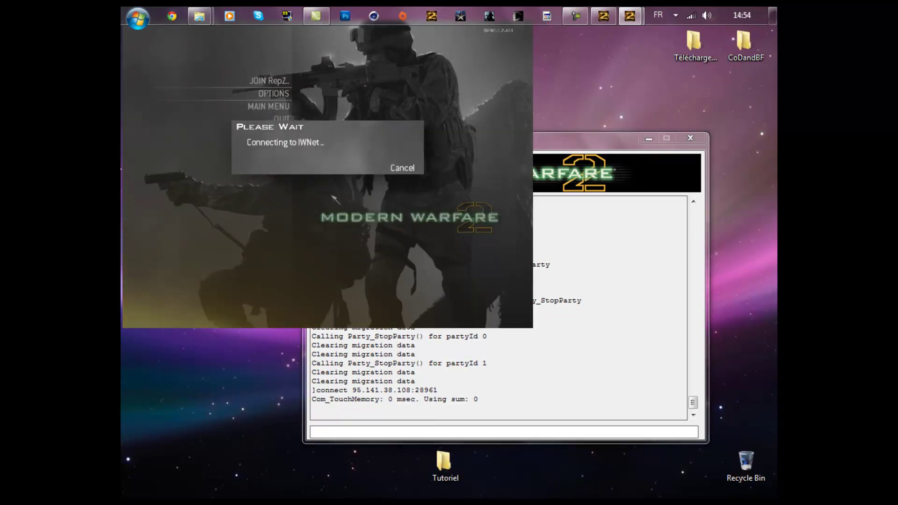
left_click(352, 170)
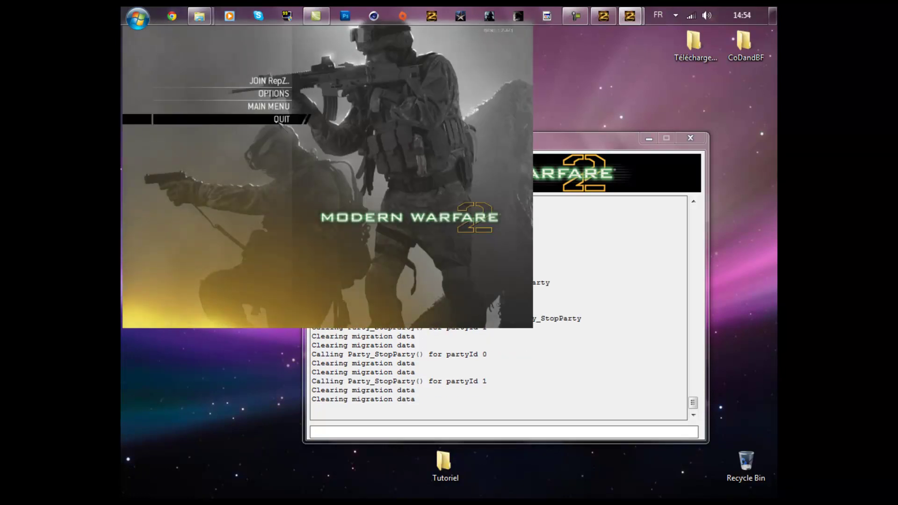
left_click(281, 119)
left_click(306, 156)
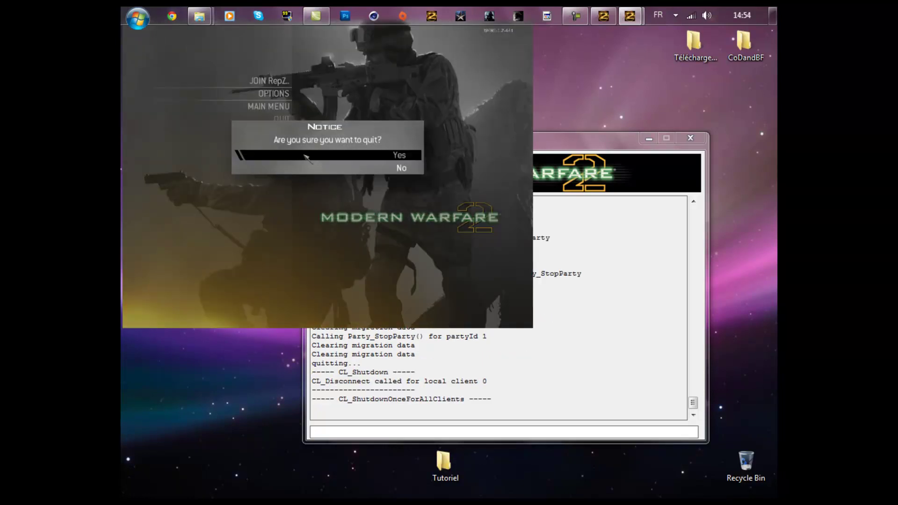